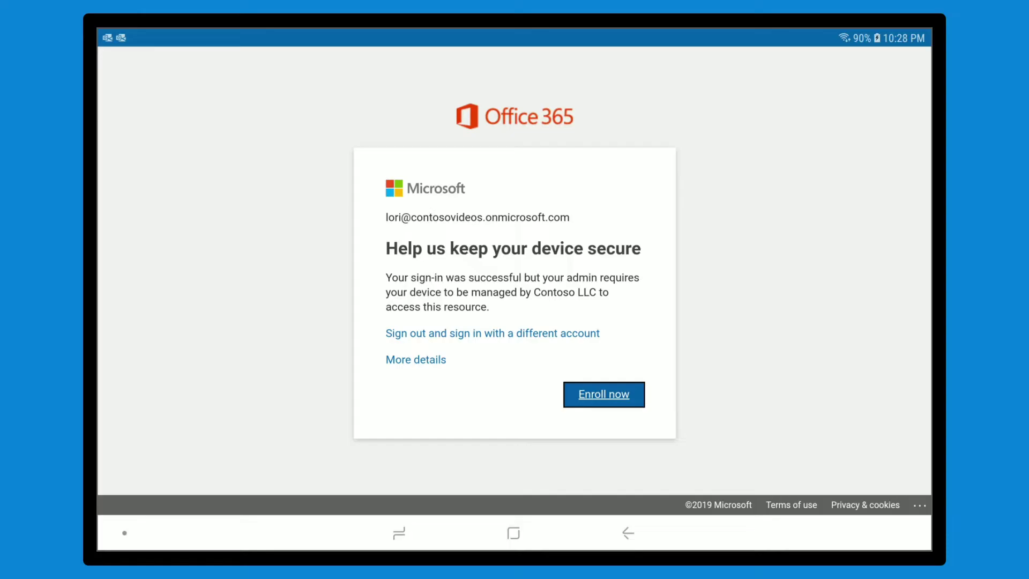
Step: Start tablet enrollment by installing Intune Company Portal from its Google Play page
{"action": "left_click", "coordinate": [605, 394]}
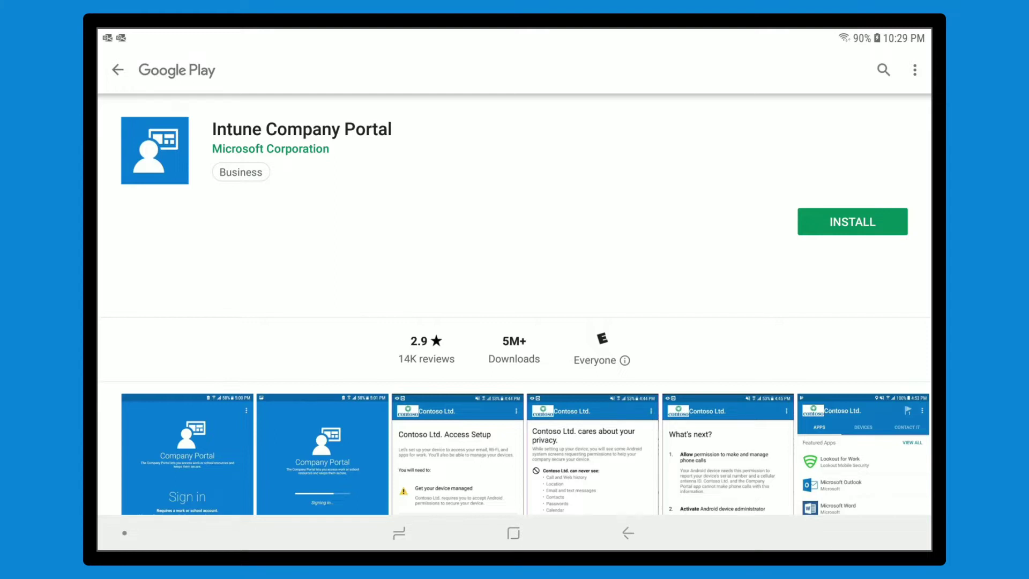
{"action": "left_click", "coordinate": [853, 221]}
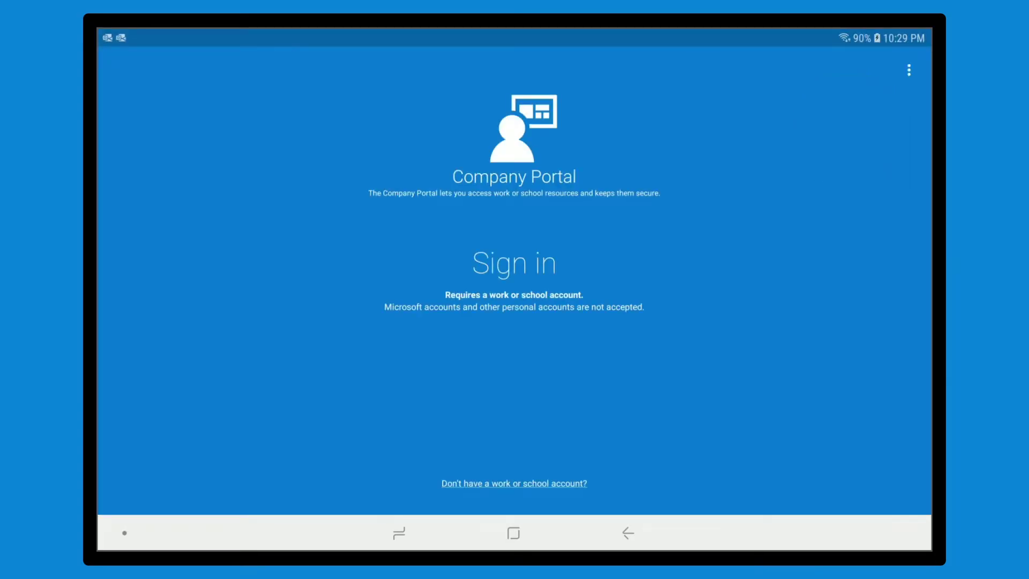
Step: Sign in to Company Portal with the work account and its password
{"action": "left_click", "coordinate": [513, 263]}
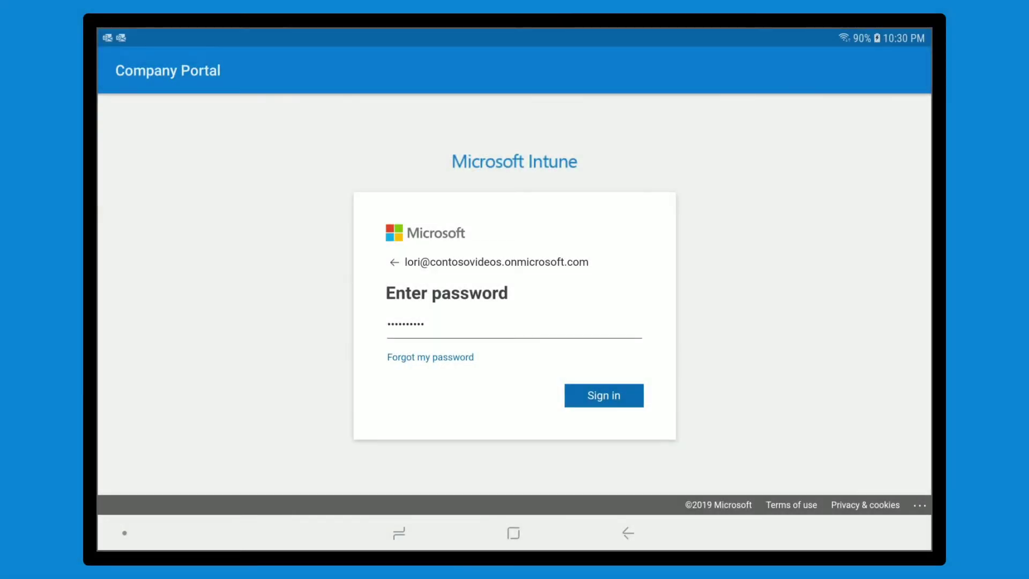
{"action": "left_click", "coordinate": [604, 395]}
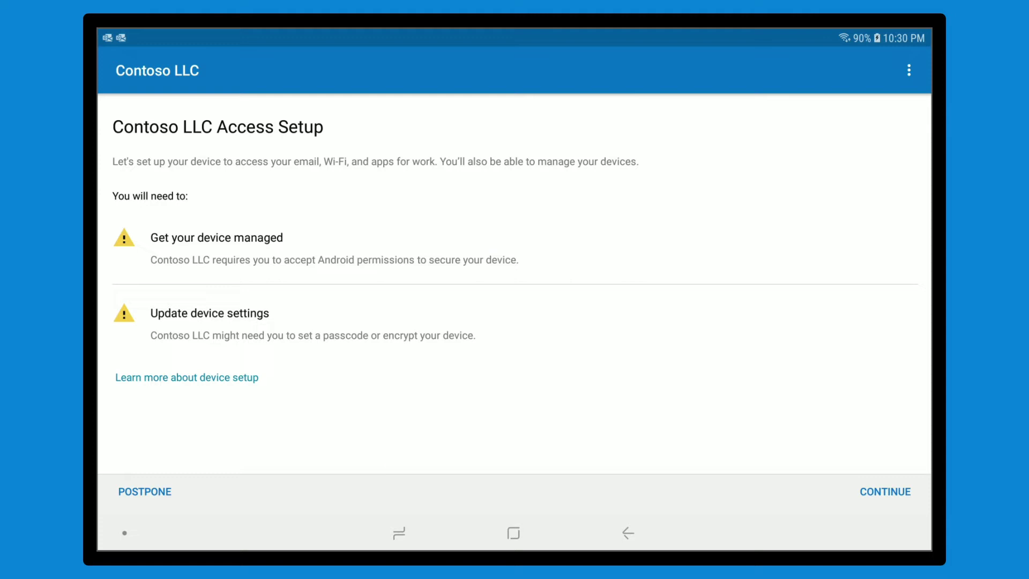
Step: Continue past the Contoso LLC Access Setup overview and the privacy notice
{"action": "left_click", "coordinate": [885, 492]}
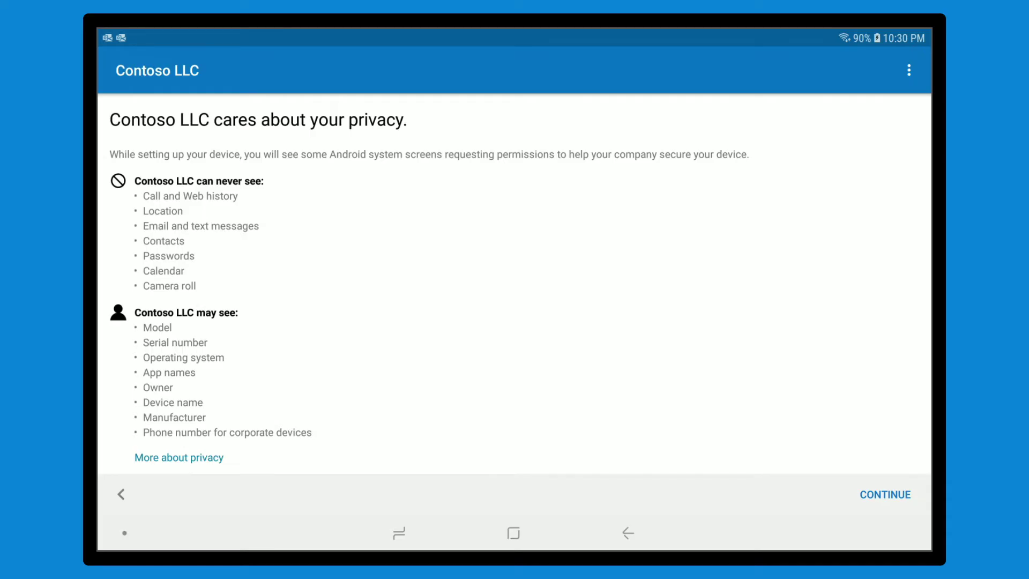
{"action": "left_click", "coordinate": [884, 493]}
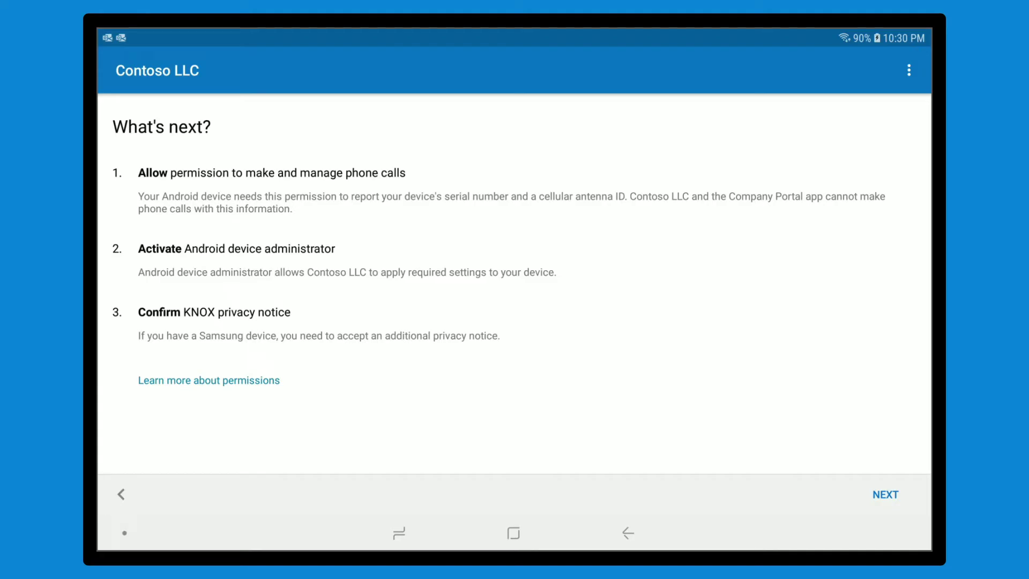
Step: Begin the permission steps and allow Company Portal to make and manage phone calls
{"action": "left_click", "coordinate": [885, 494]}
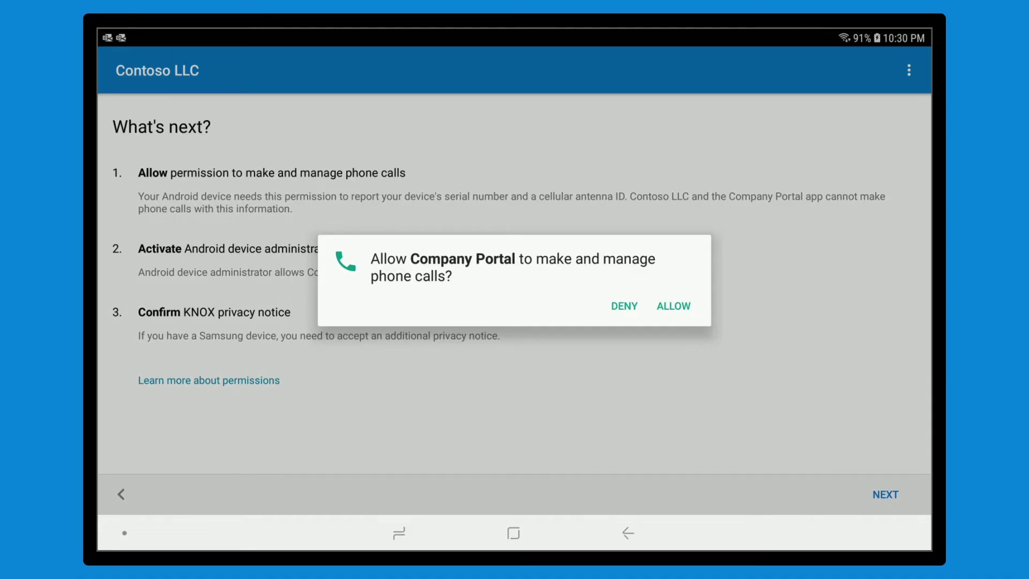
{"action": "left_click", "coordinate": [674, 306]}
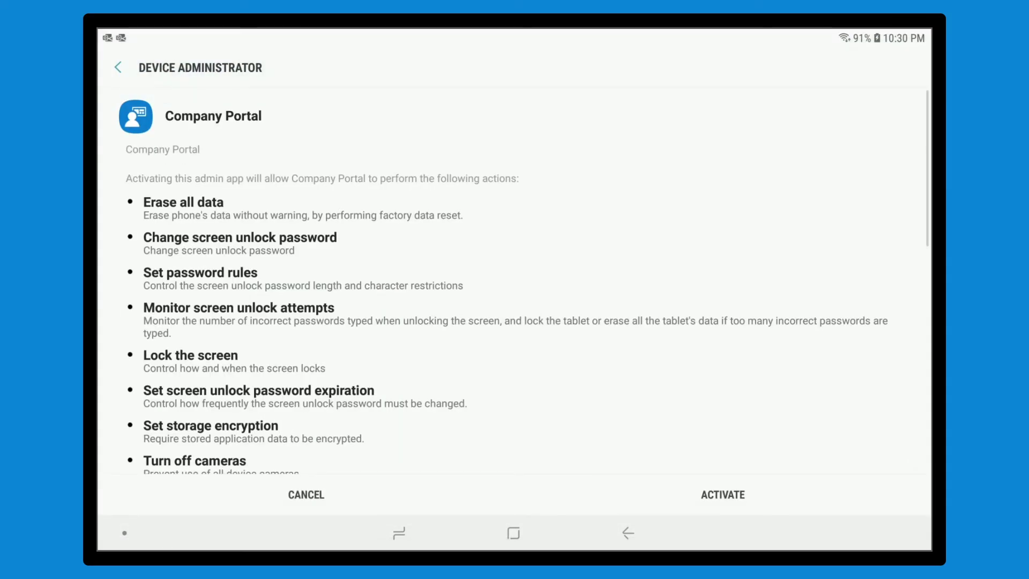
{"action": "scroll", "coordinate": [514, 282], "scroll_direction": "down", "scroll_amount": 8}
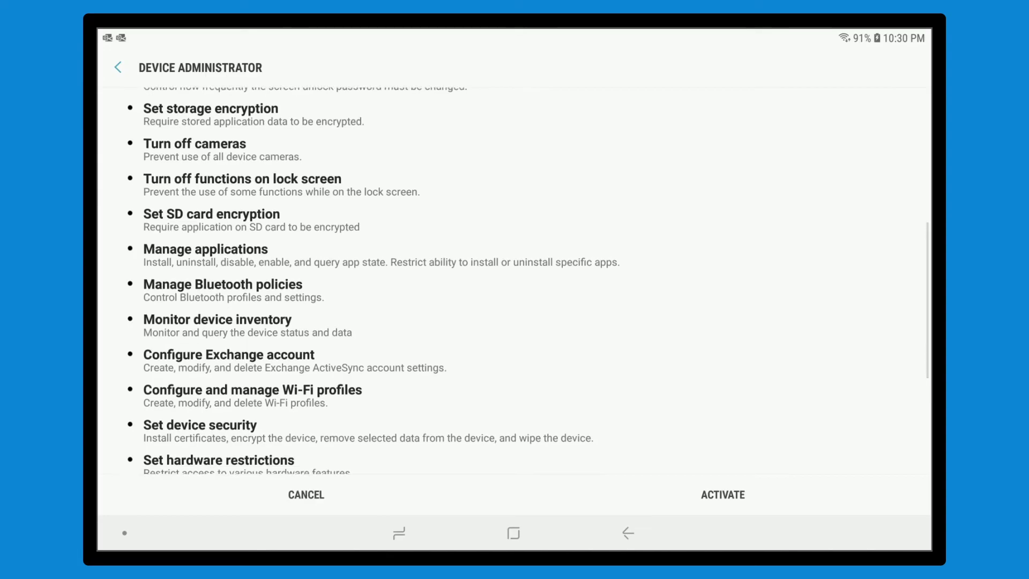
{"action": "scroll", "coordinate": [516, 282], "scroll_direction": "down", "scroll_amount": 6}
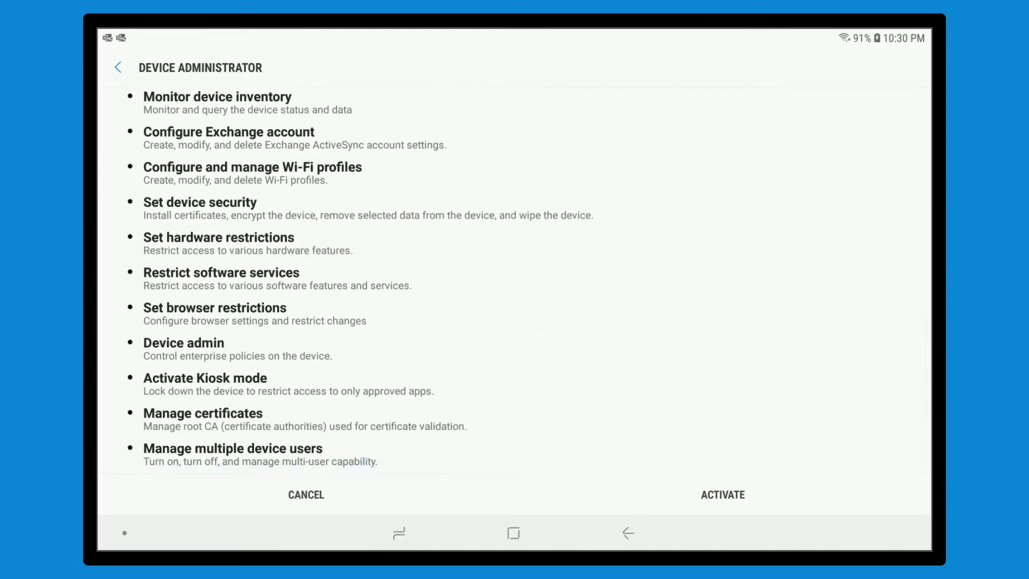
Step: Activate Company Portal as device administrator and agree to the Samsung Knox privacy terms
{"action": "left_click", "coordinate": [723, 494]}
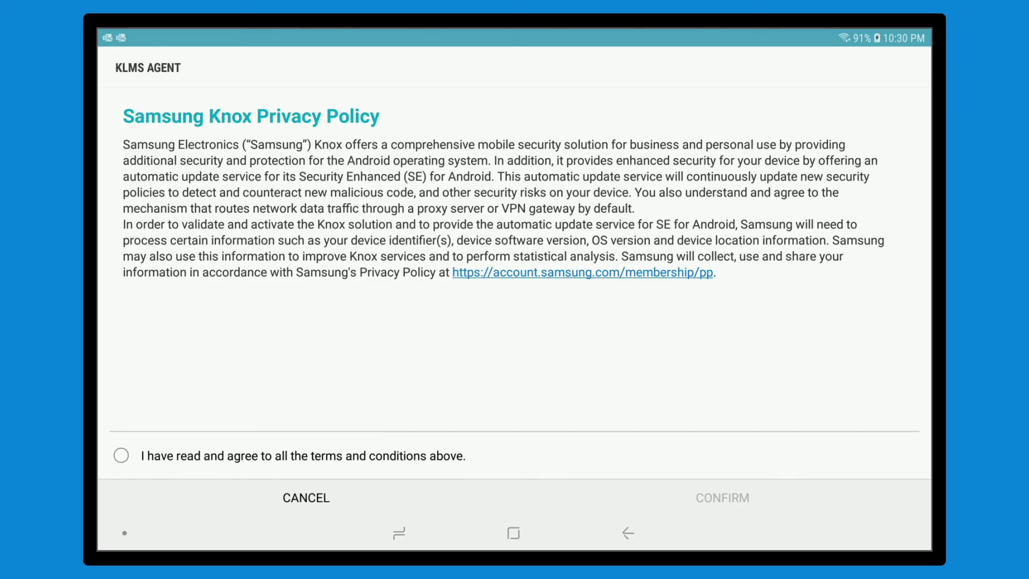
{"action": "left_click", "coordinate": [121, 455]}
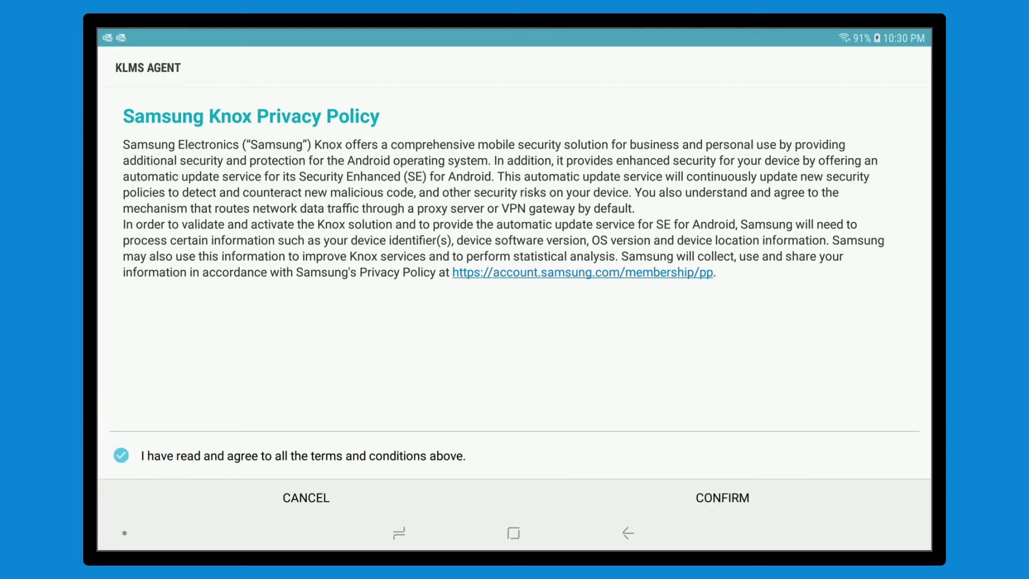
{"action": "left_click", "coordinate": [724, 497]}
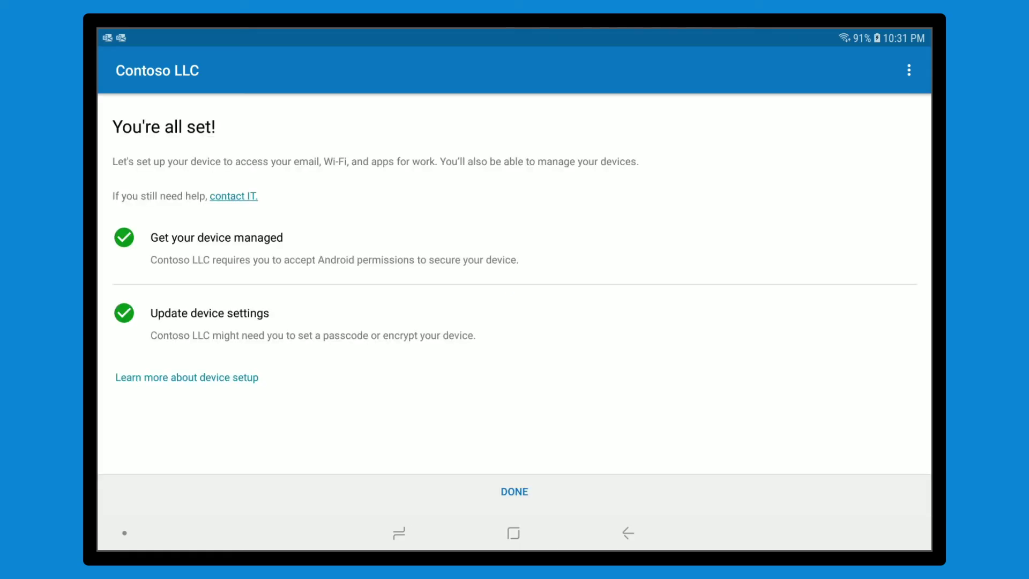
Step: Dismiss the You're all set screen to see company apps, then view the Devices list
{"action": "left_click", "coordinate": [515, 492]}
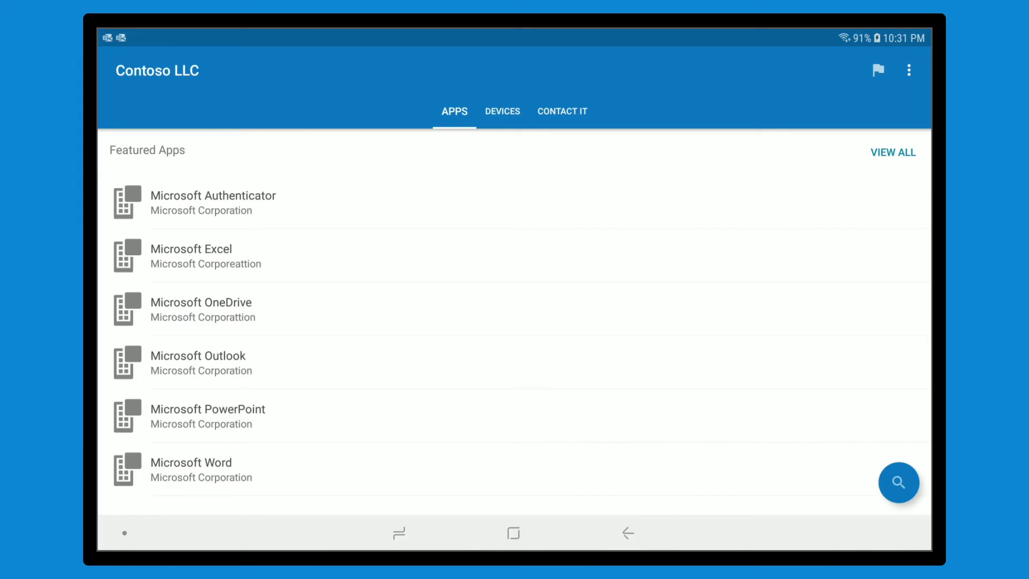
{"action": "left_click", "coordinate": [503, 111]}
Step: View the Contact IT page, then open the top Congratulations email in Outlook
{"action": "left_click", "coordinate": [562, 111]}
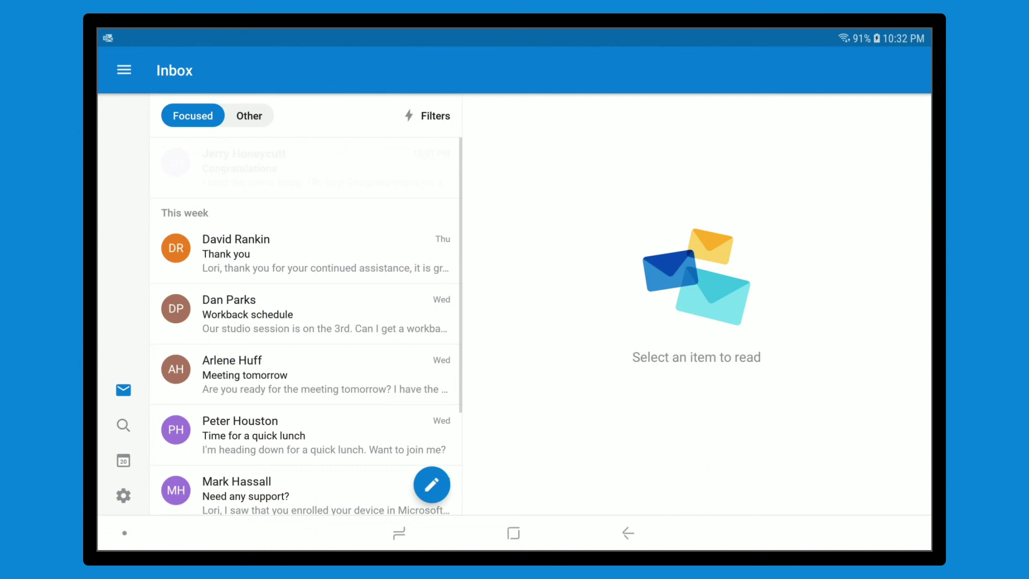
{"action": "left_click", "coordinate": [296, 165]}
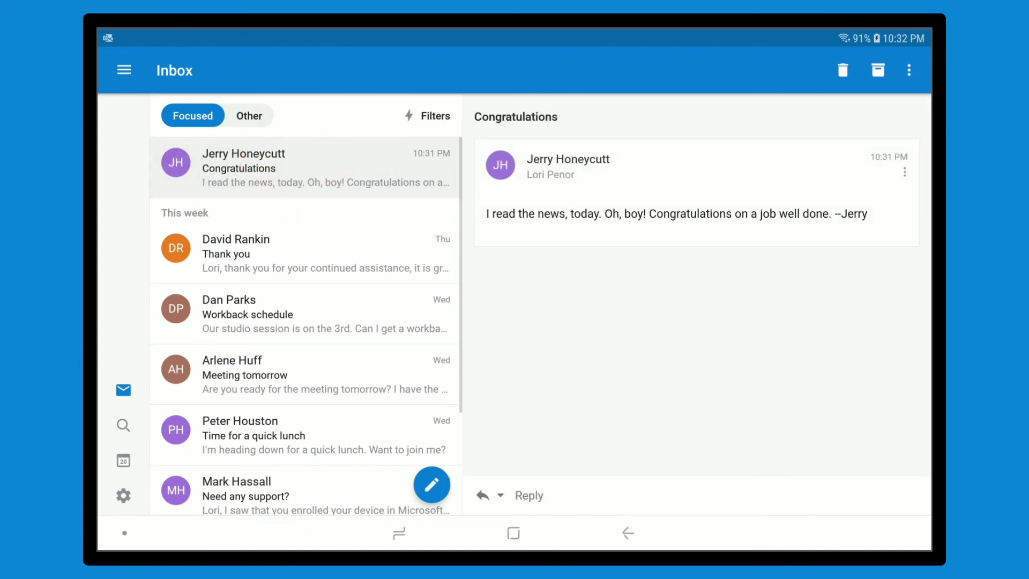